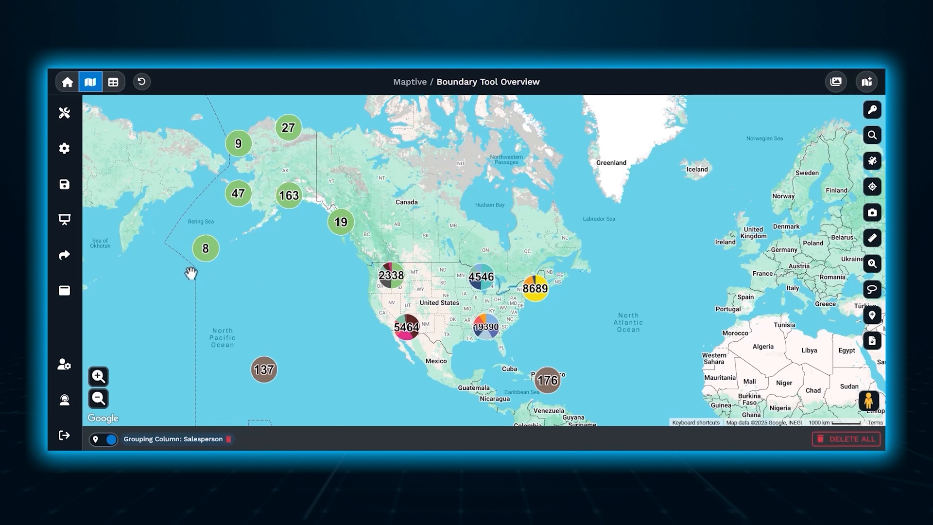
Step: Open the Geographic Boundary tool and choose US Zip Codes as the boundary
click(68, 121)
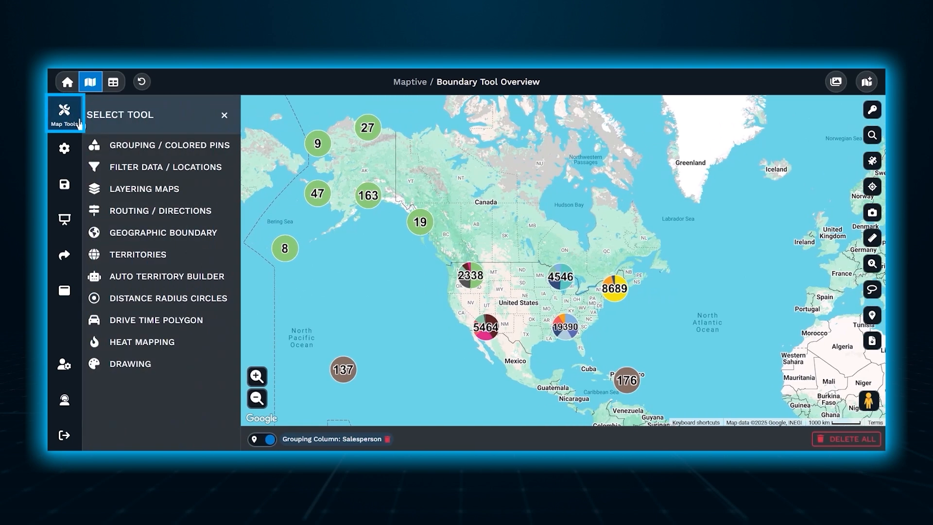
click(178, 236)
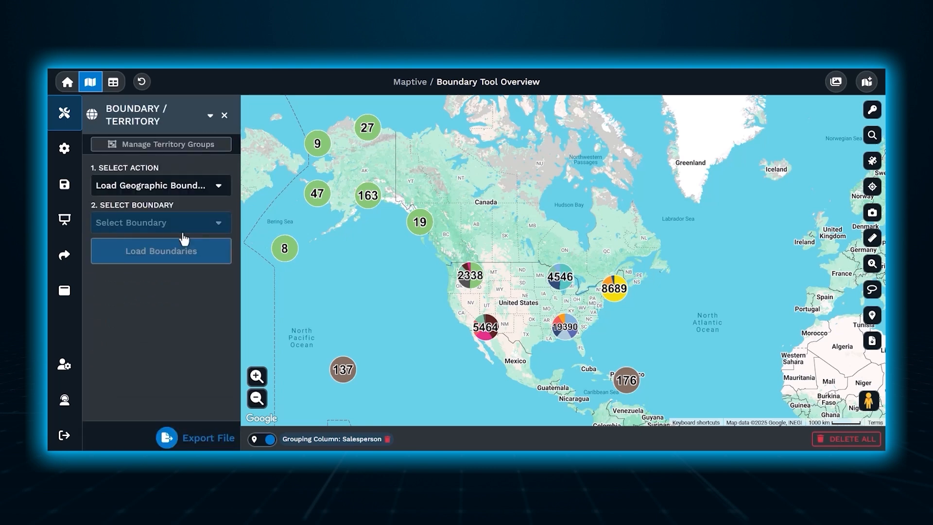
click(221, 225)
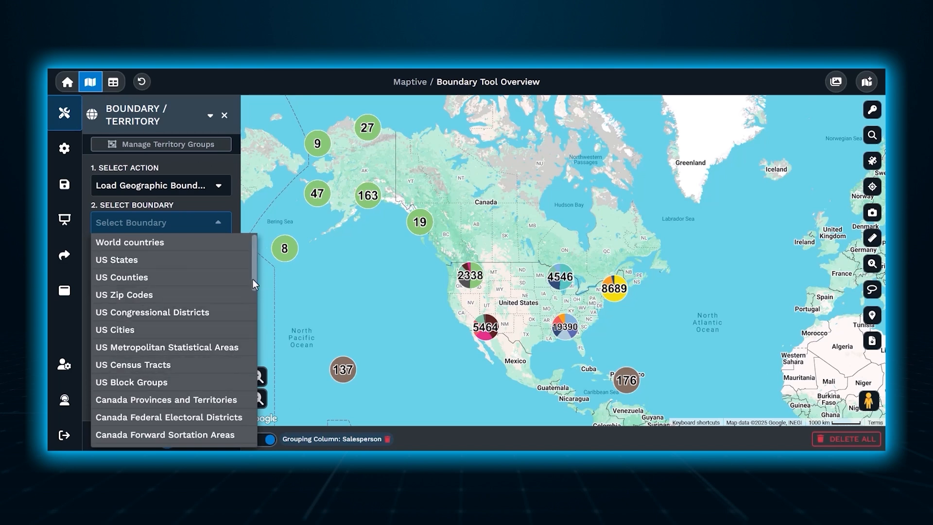
drag(253, 279, 256, 236)
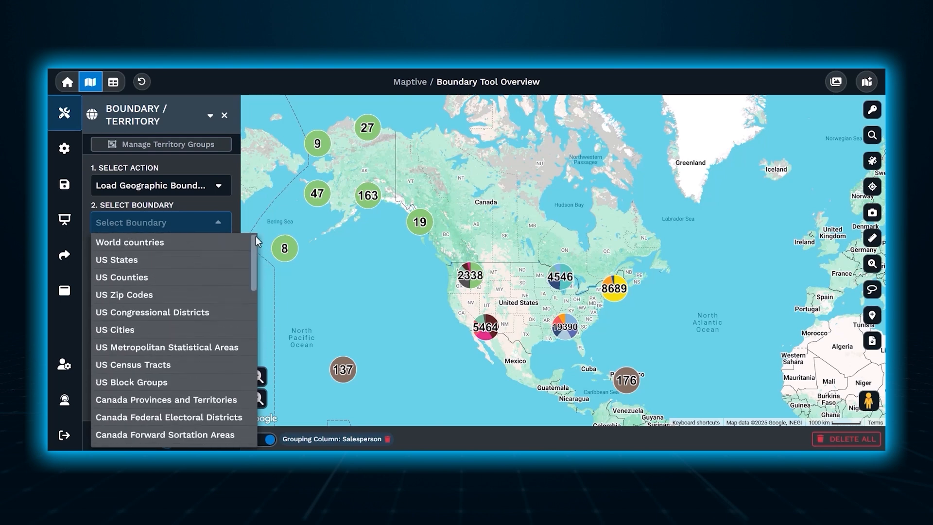
click(219, 295)
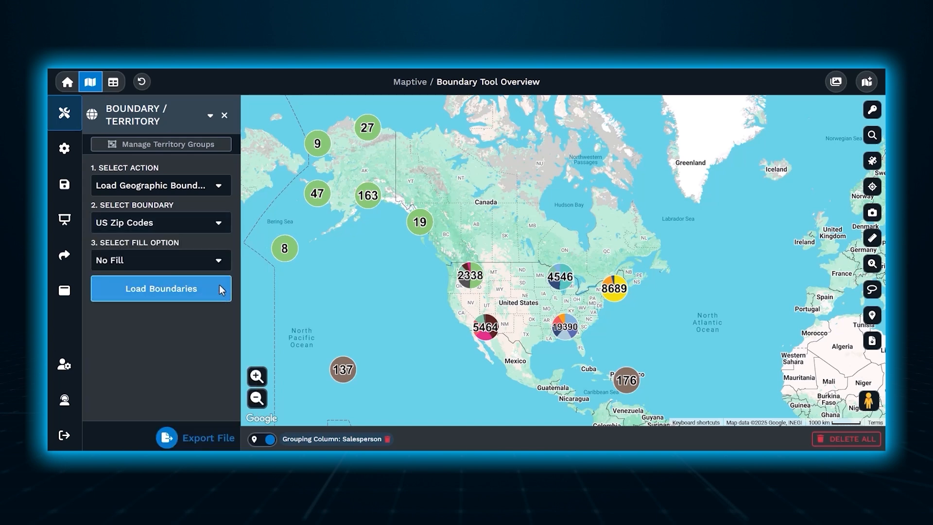
Step: Fill the zip codes with My Numerical Data using the Sum function on Sales, and load the boundaries
click(214, 265)
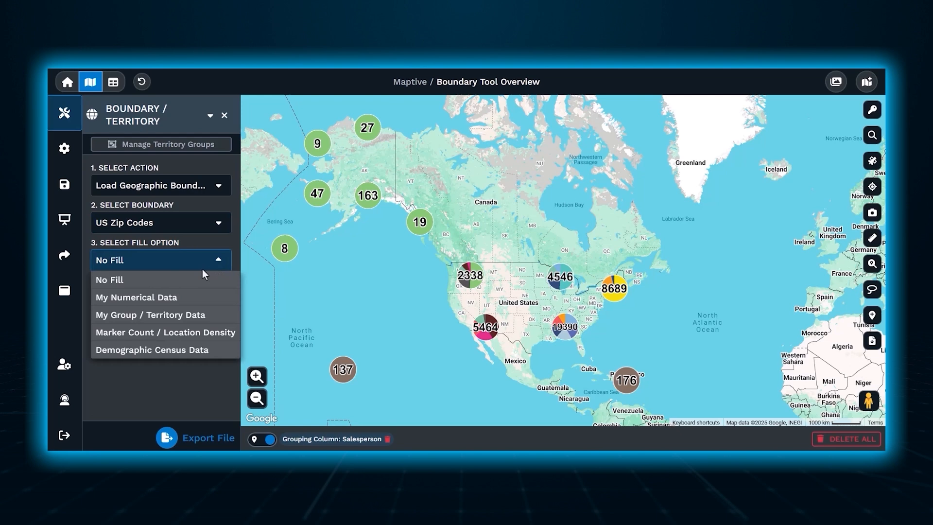
click(184, 300)
click(190, 299)
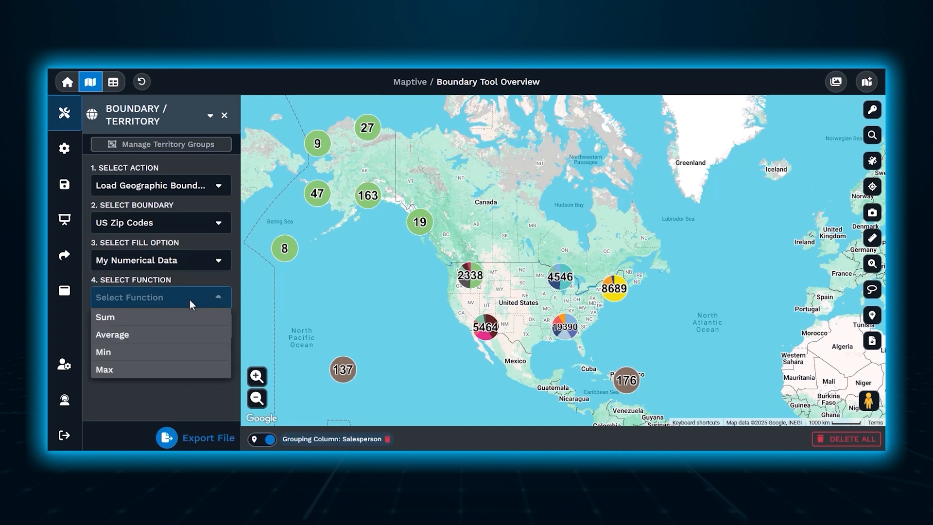
click(190, 318)
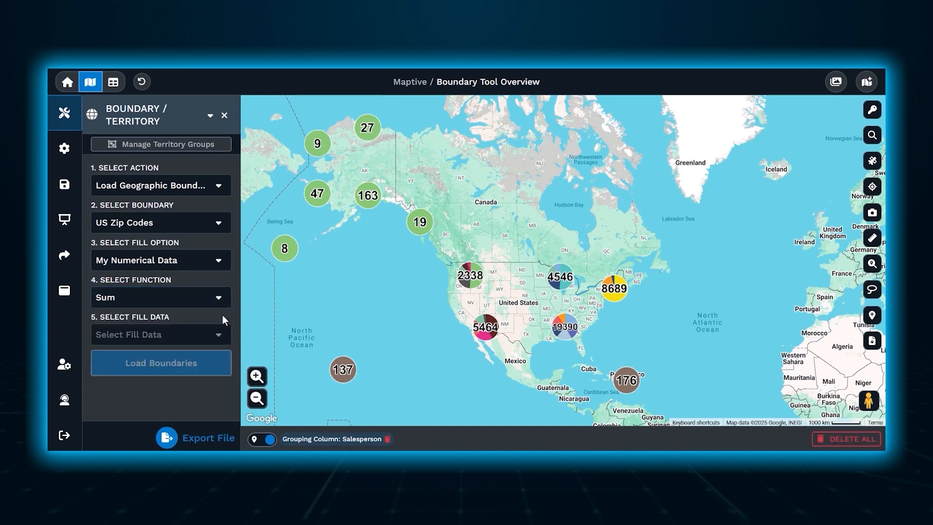
click(206, 334)
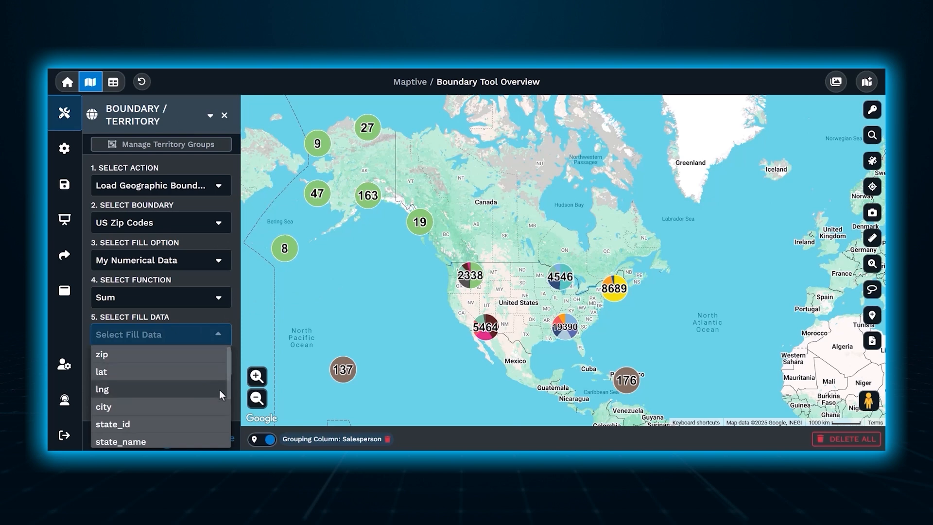
drag(229, 387, 229, 440)
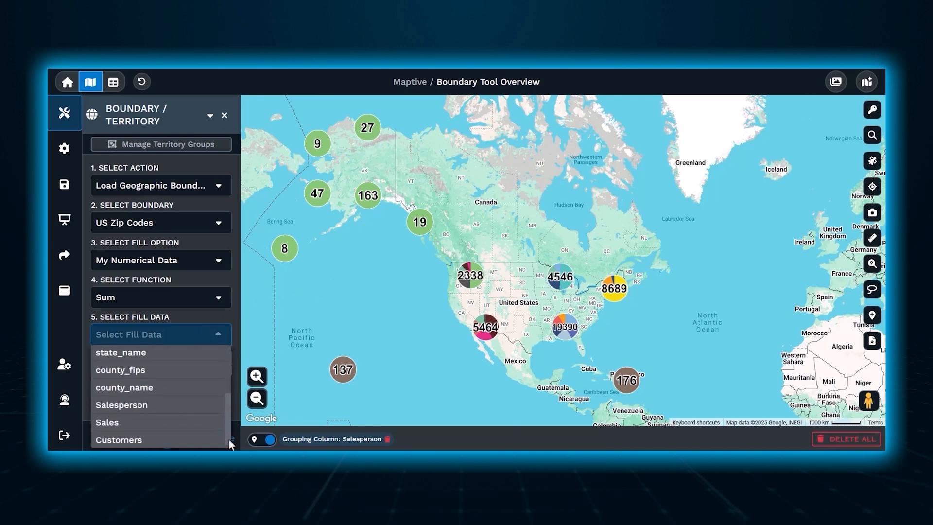
click(190, 426)
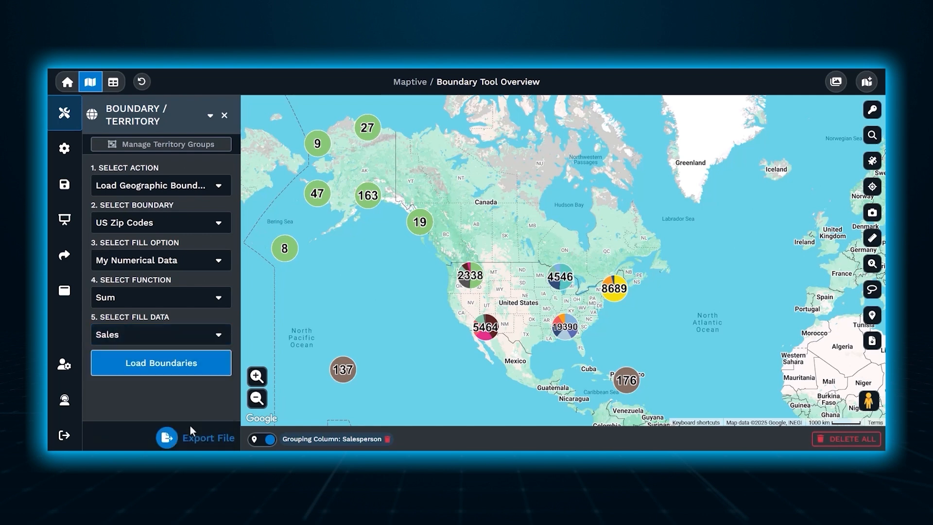
click(204, 369)
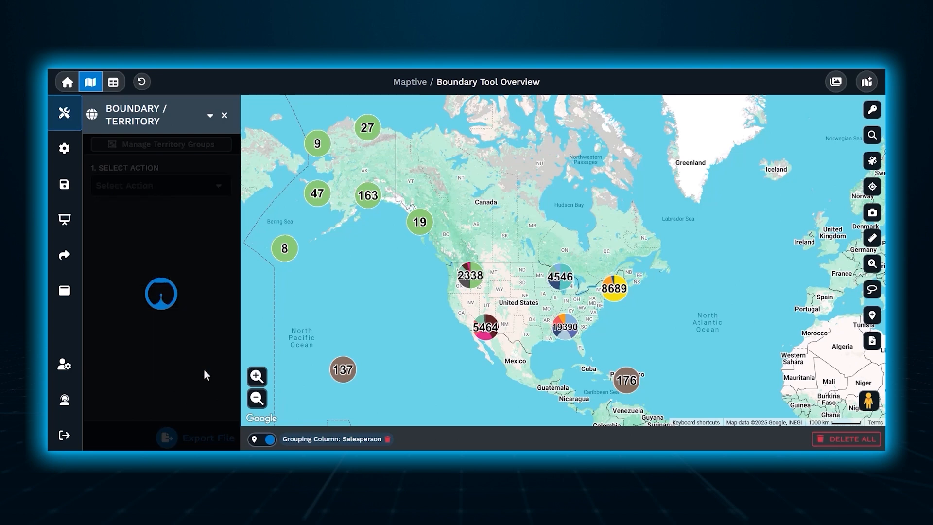
Step: Hide the location markers on the map
drag(238, 214, 241, 371)
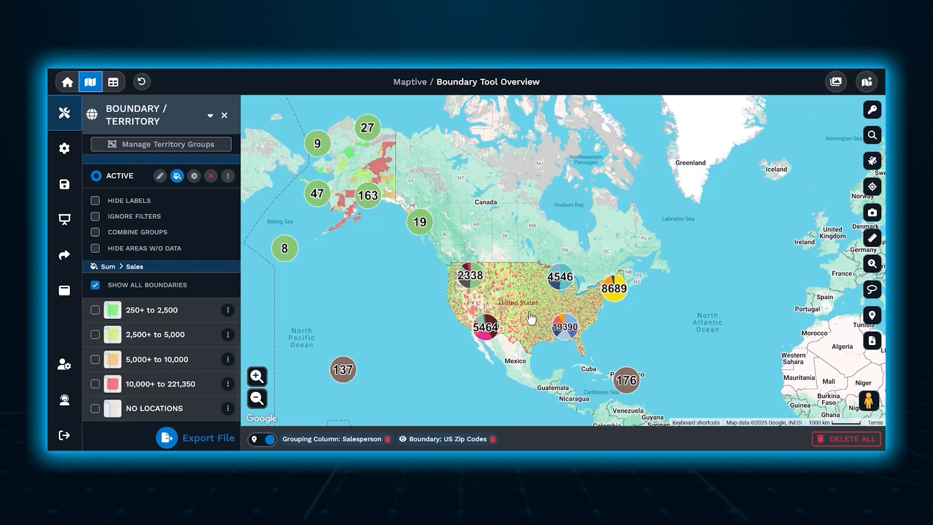
click(260, 442)
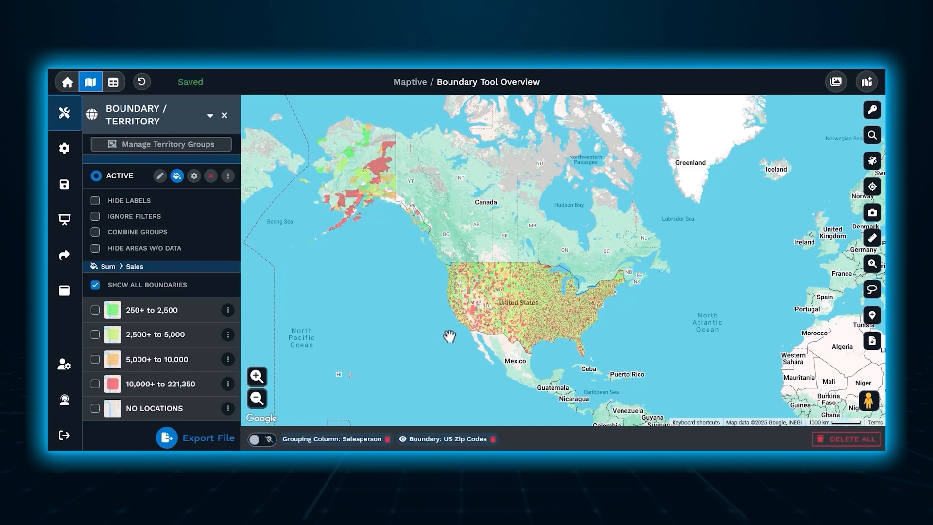
Step: Examine the sales details of a single zip code area in Southern California
scroll(450, 335, up, 1)
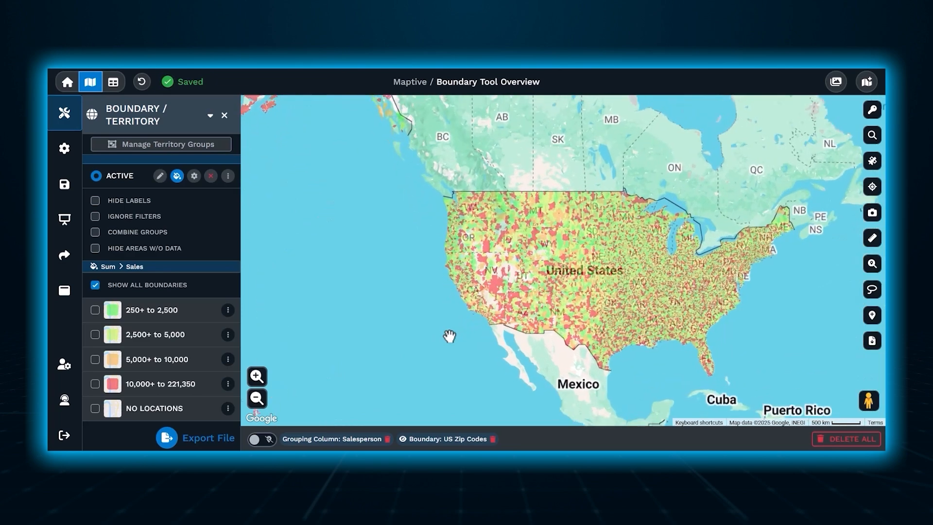
scroll(484, 328, up, 1)
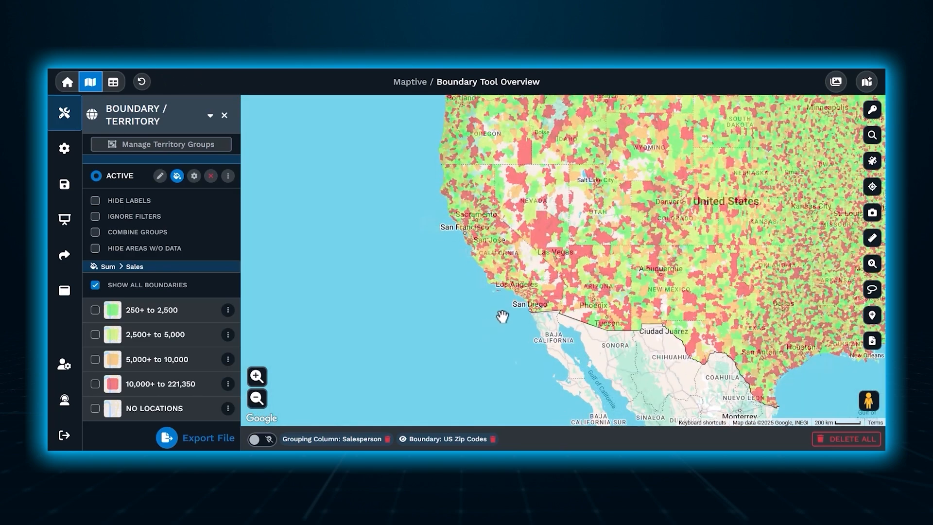
scroll(502, 317, up, 1)
drag(501, 312, 454, 379)
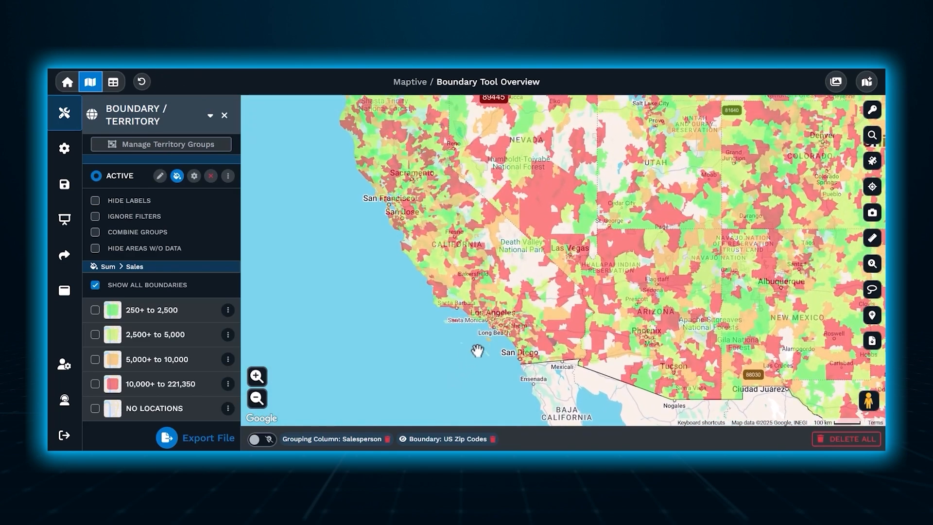
scroll(479, 345, up, 1)
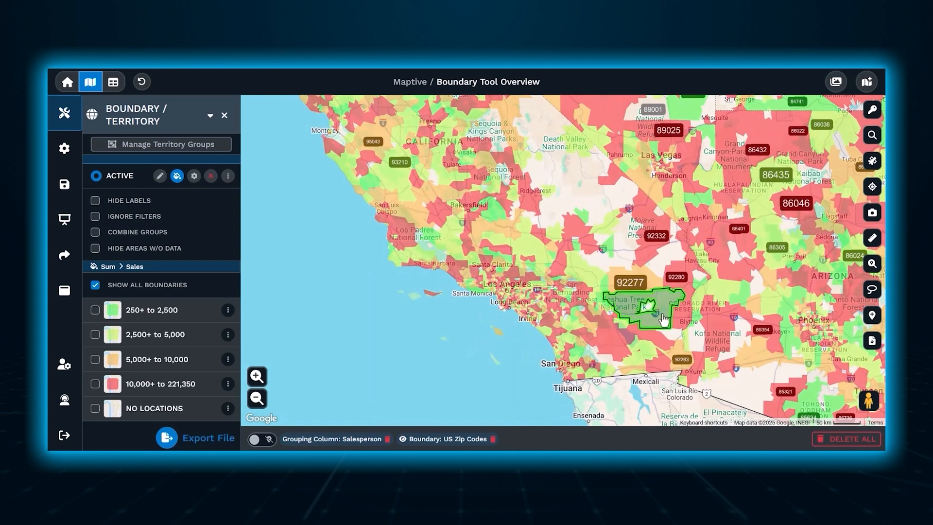
click(664, 319)
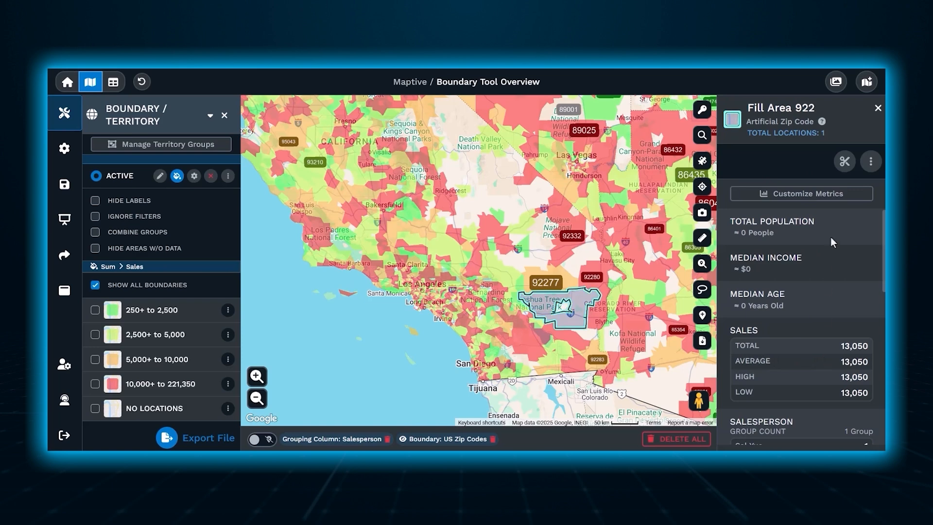
click(878, 108)
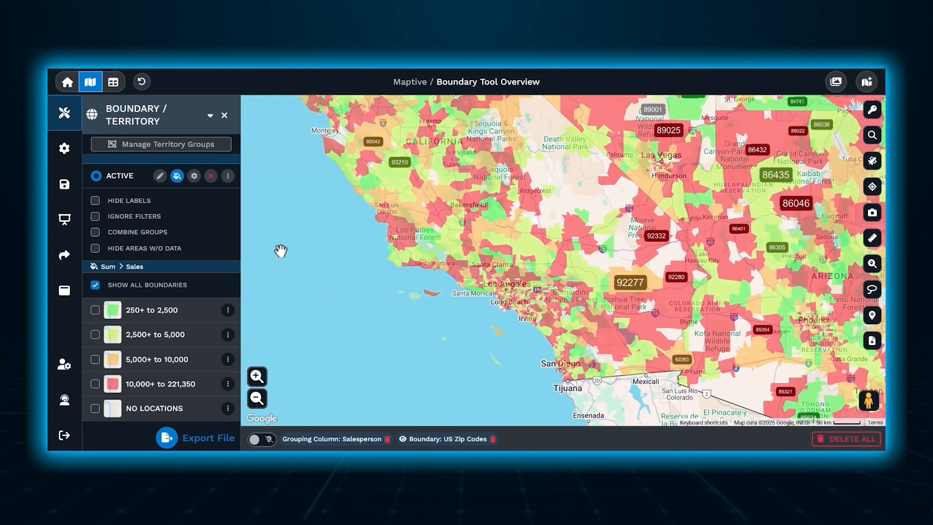
Step: Remove the US Zip Codes boundary from the map
drag(237, 366, 238, 168)
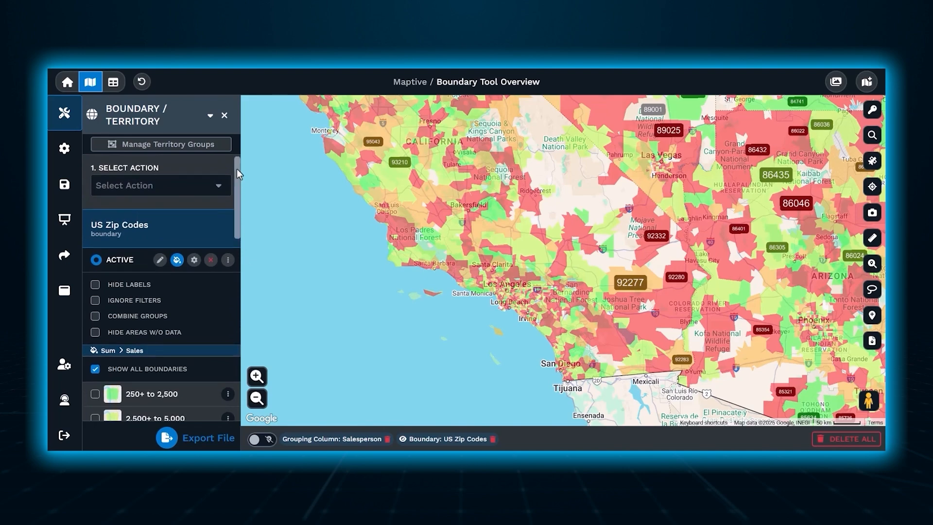
click(211, 261)
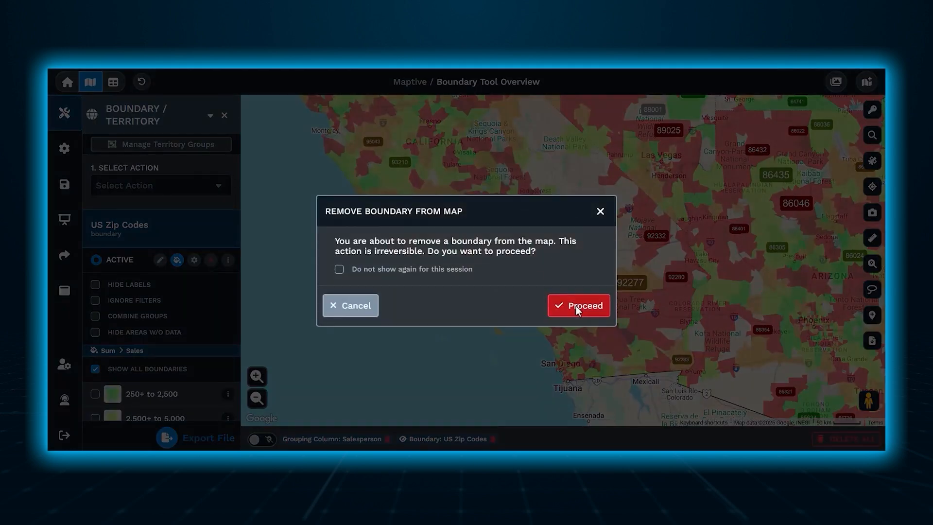
click(576, 305)
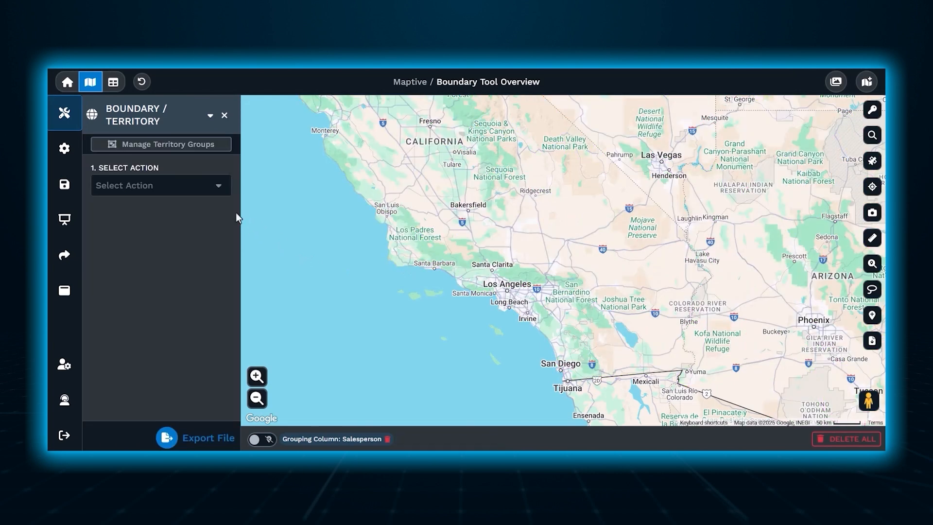
Step: Start loading a geographic boundary again with US Zip Codes as the boundary
click(211, 189)
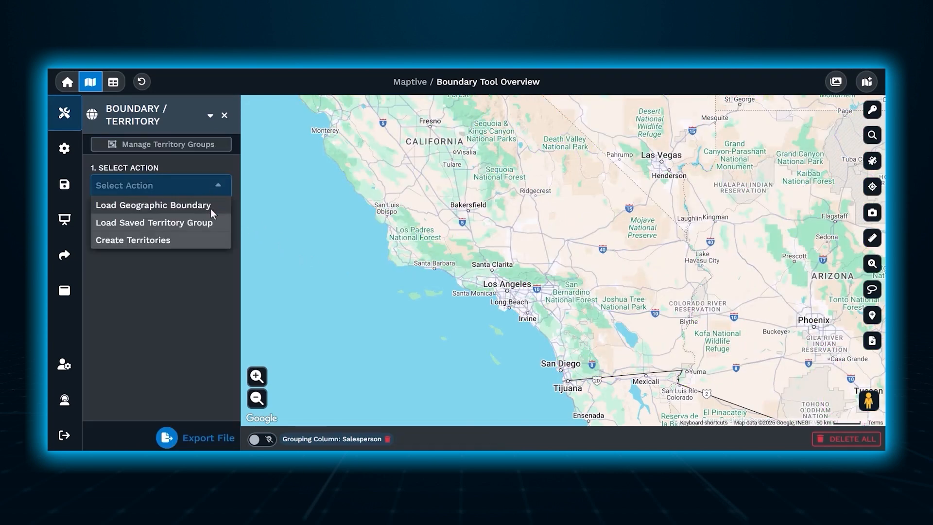
click(211, 209)
click(211, 220)
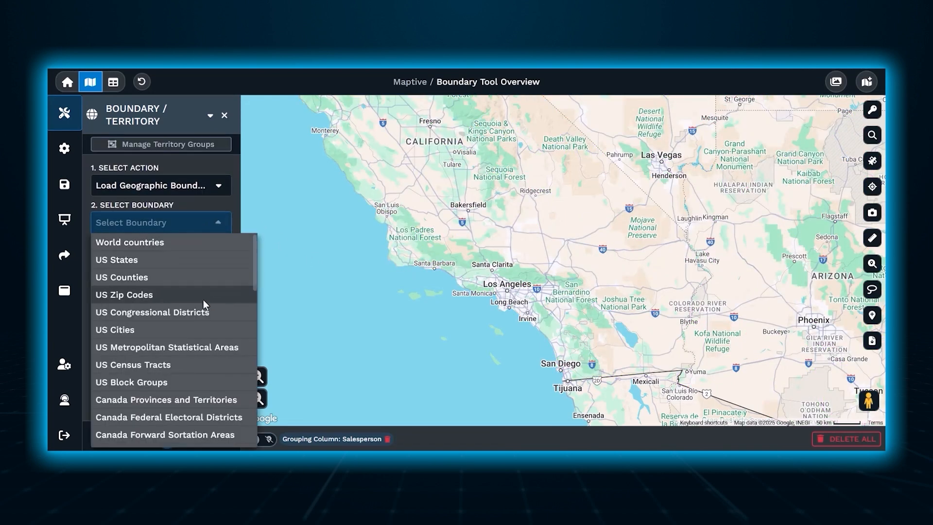
click(203, 300)
Step: Fill the zip codes with My Group / Territory Data by Salesperson and load the boundaries
click(201, 259)
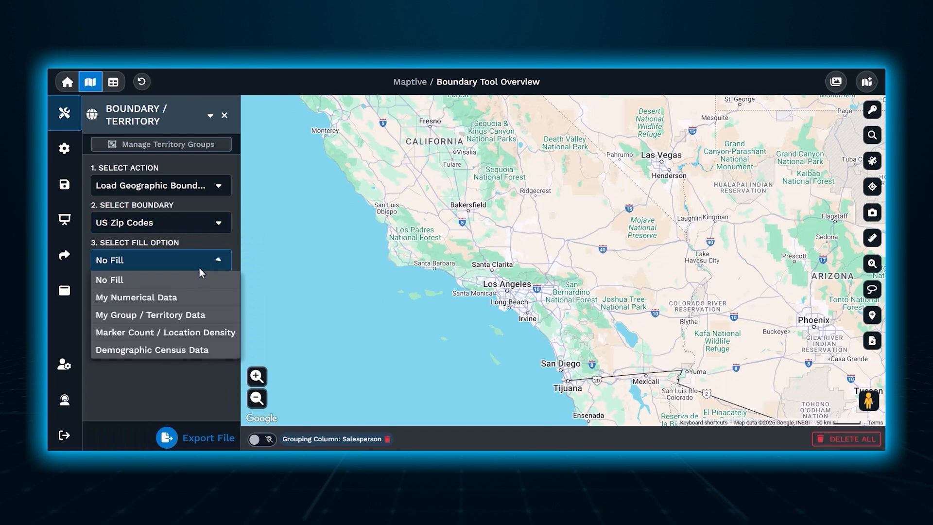
click(199, 318)
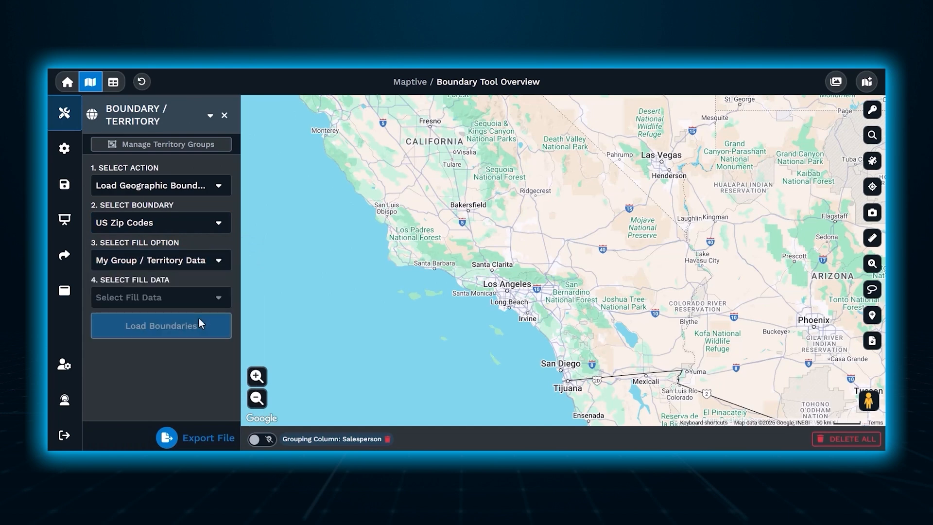
click(199, 300)
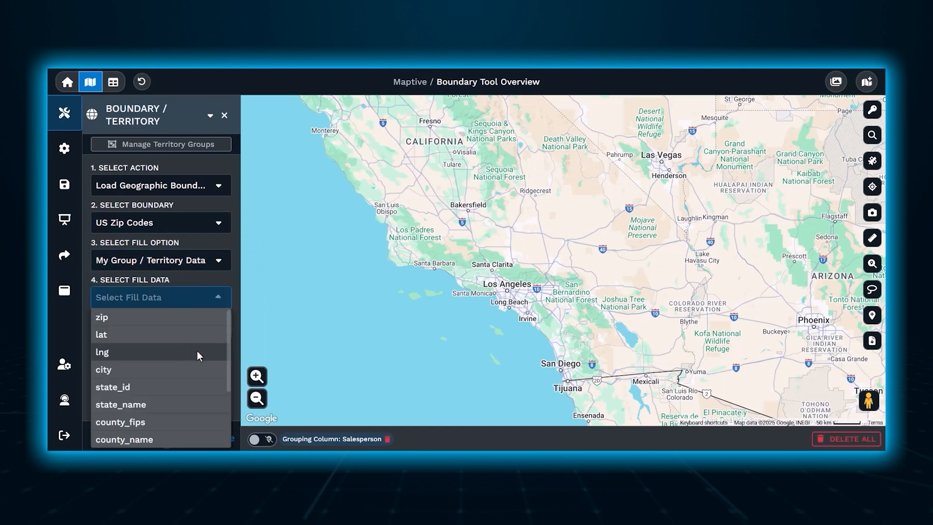
drag(224, 372, 229, 437)
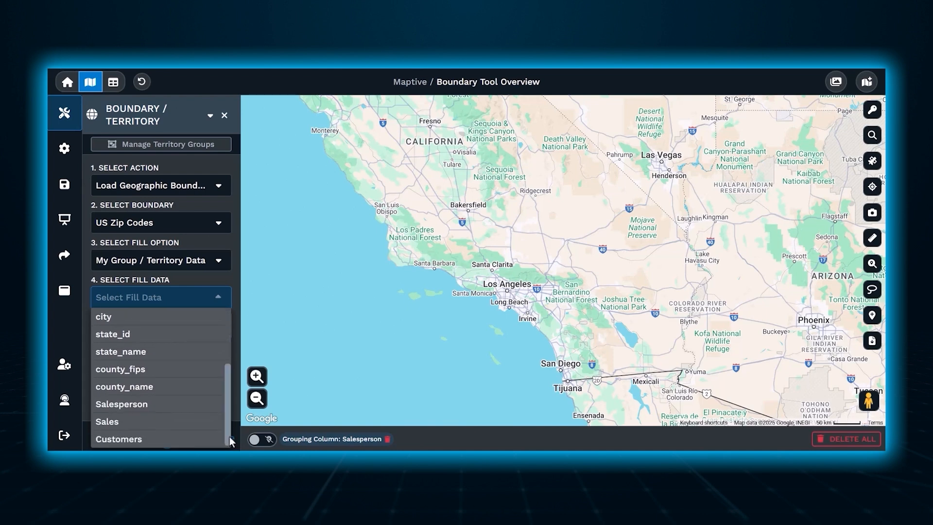
click(193, 403)
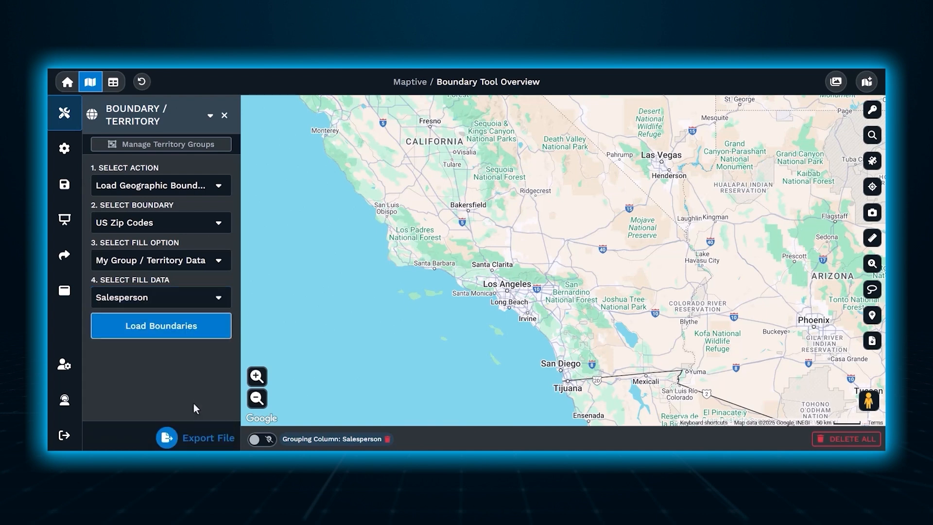
click(192, 326)
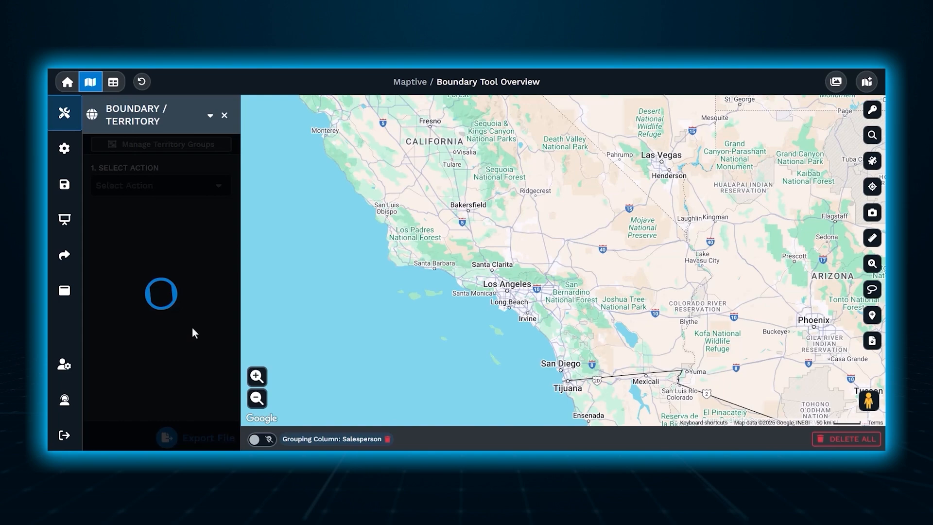
click(257, 398)
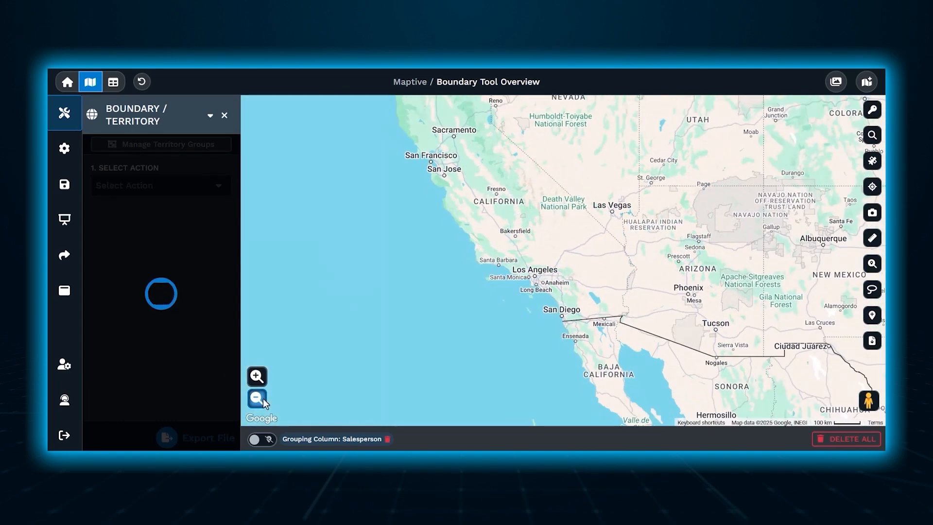
click(257, 398)
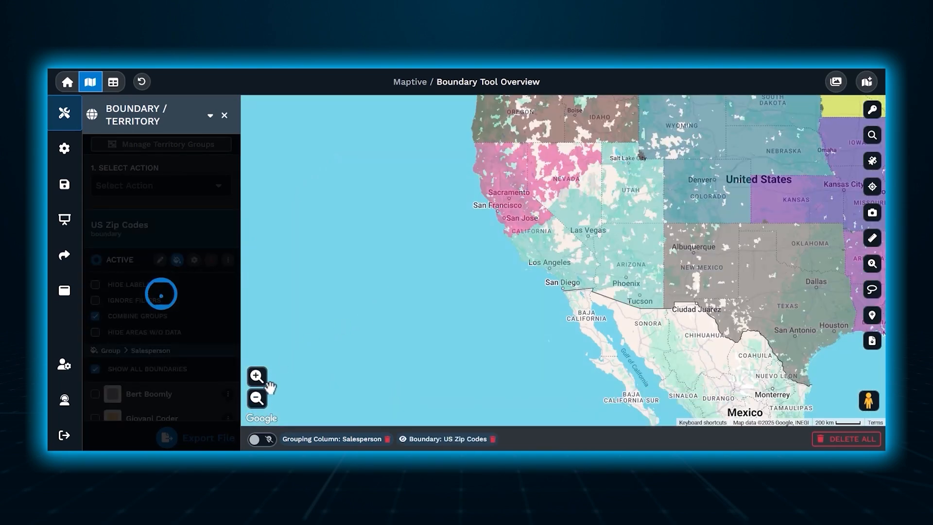
click(253, 406)
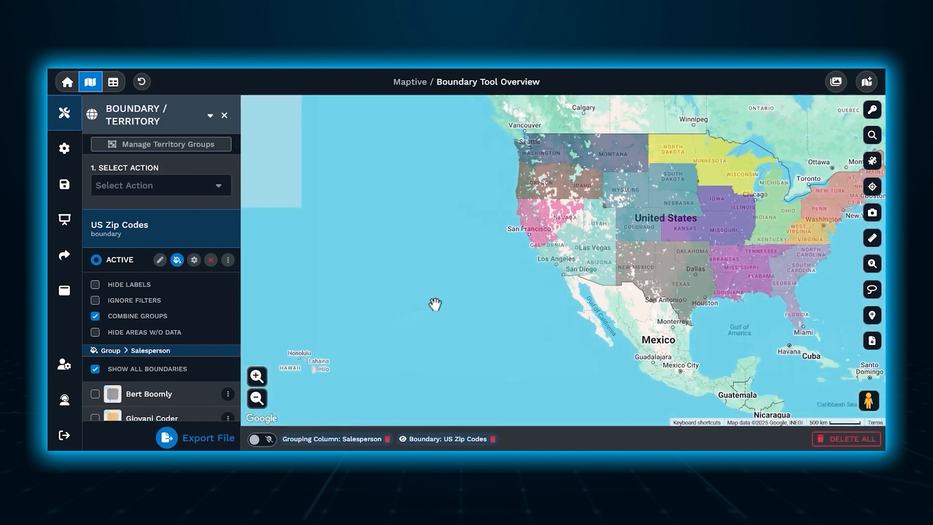
drag(470, 288, 307, 346)
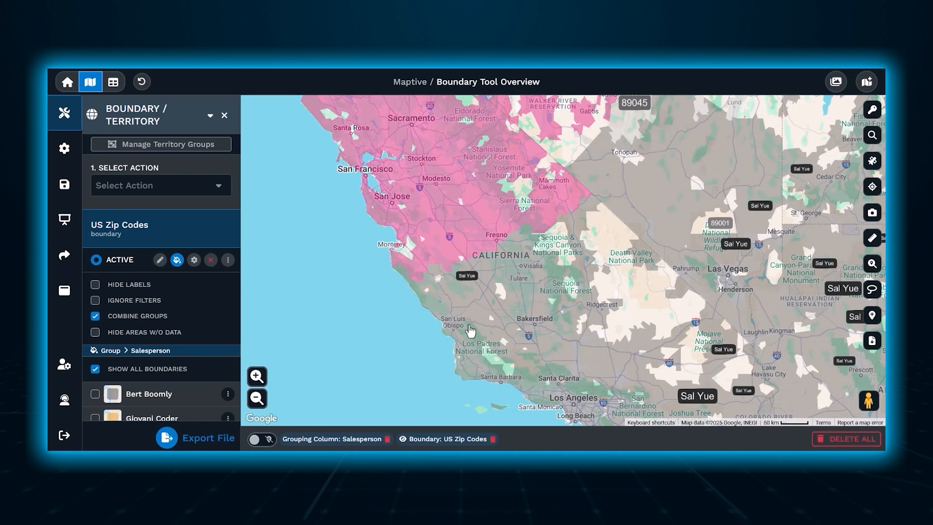
Step: Open and examine the summary details of one salesperson's territory in Southern California
click(470, 331)
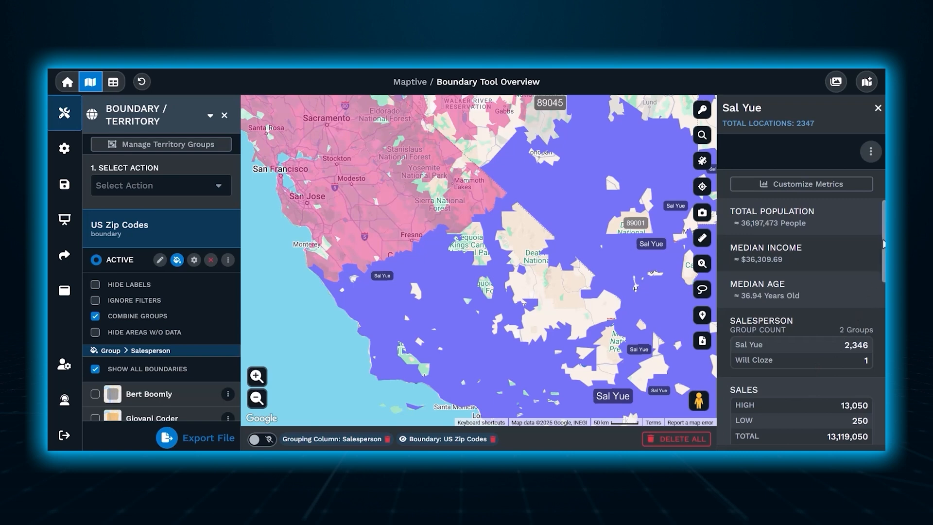
scroll(860, 306, down, 1)
scroll(802, 316, down, 3)
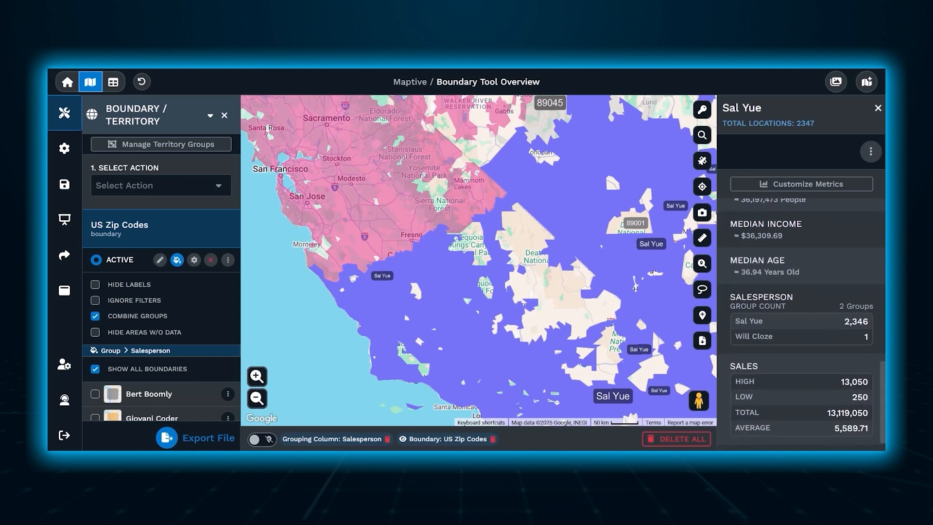
scroll(802, 316, up, 3)
scroll(803, 316, up, 1)
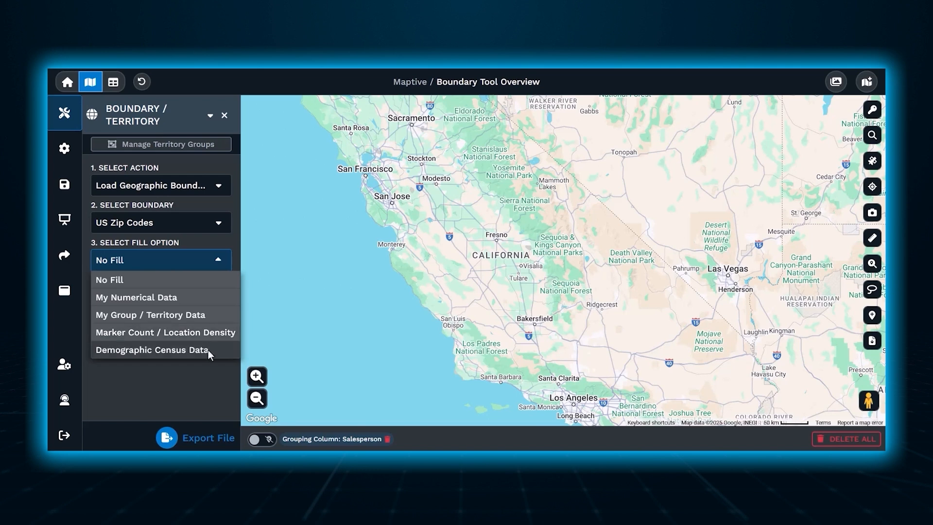
Step: Choose Demographic Census Data as the fill option for the US Zip Codes boundary and browse the demographic groups
click(208, 350)
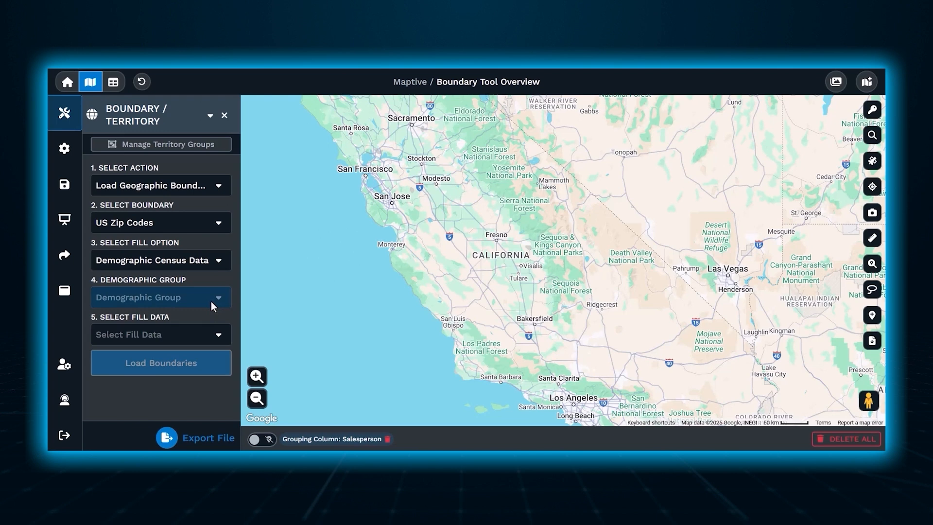
click(211, 302)
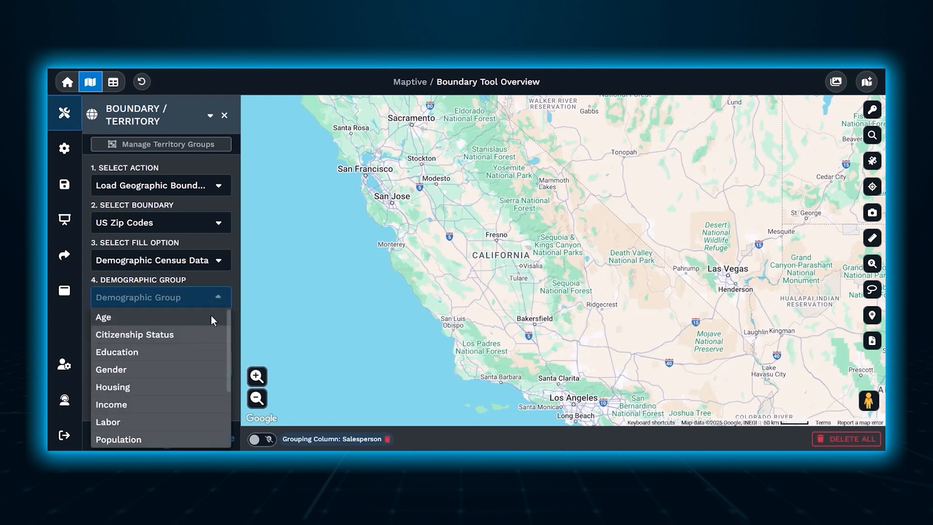
click(213, 280)
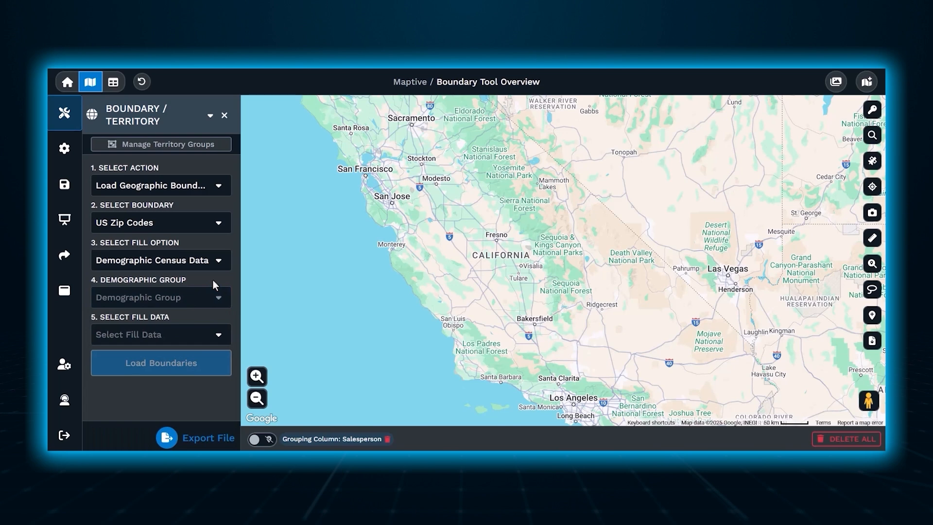